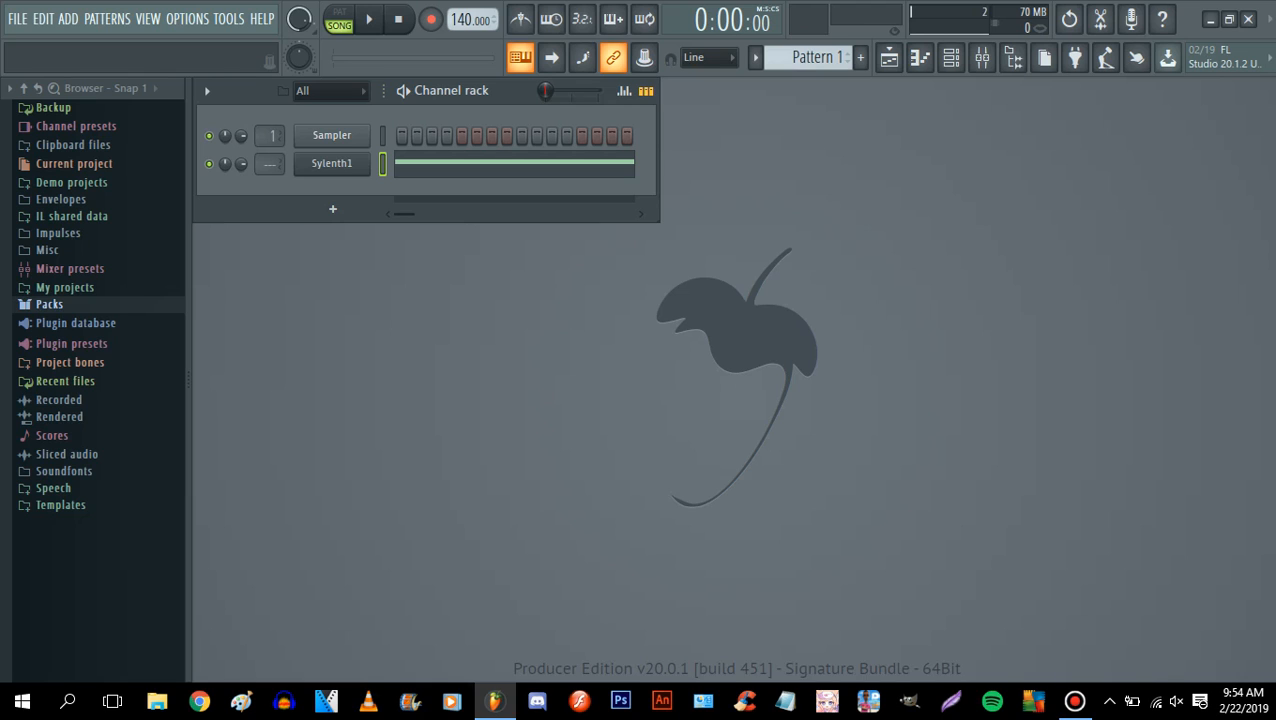
- Open the playlist and bring up the existing Sylenth1 channel's plugin window
left_click(889, 57)
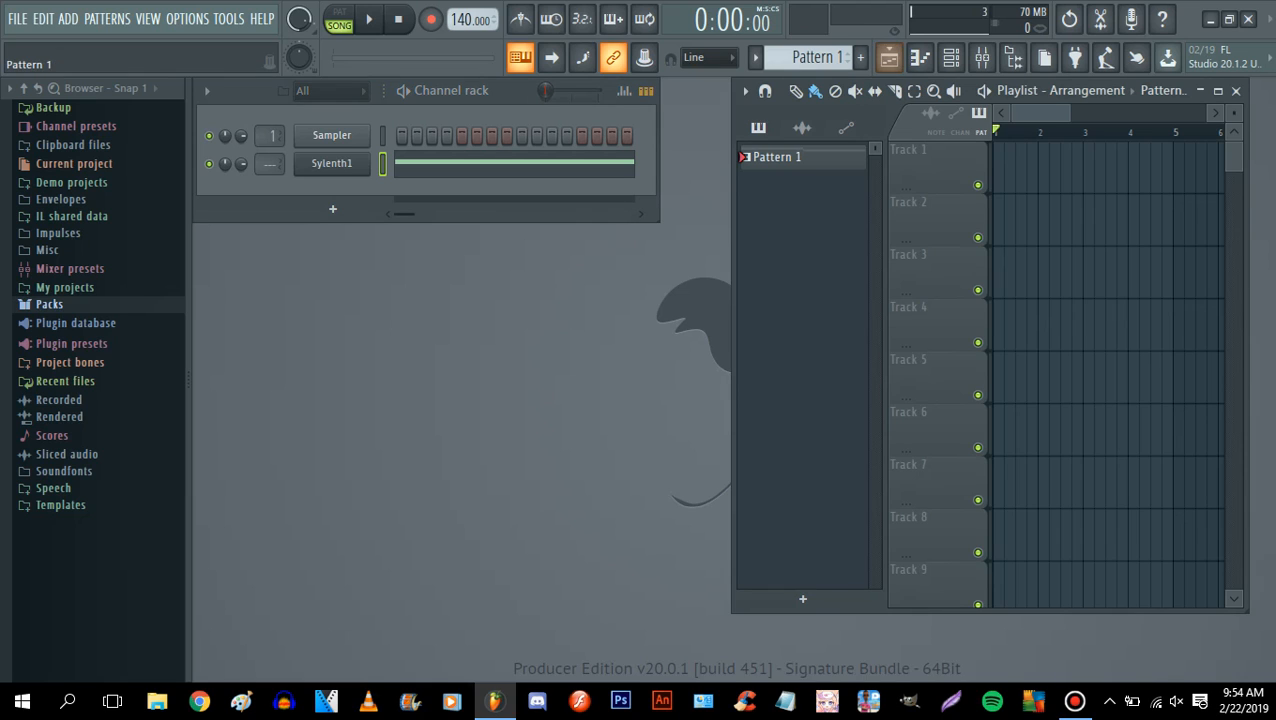
left_click(331, 163)
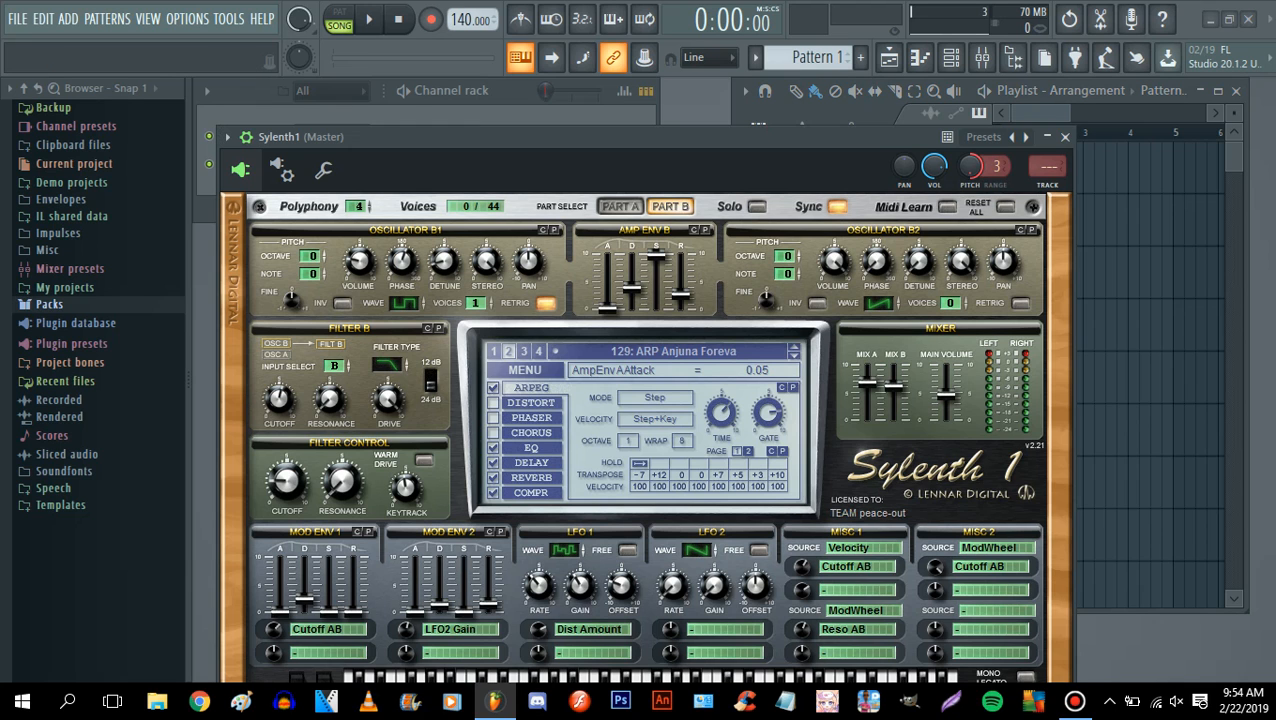
left_click_drag(410, 135, 432, 368)
left_click(333, 209)
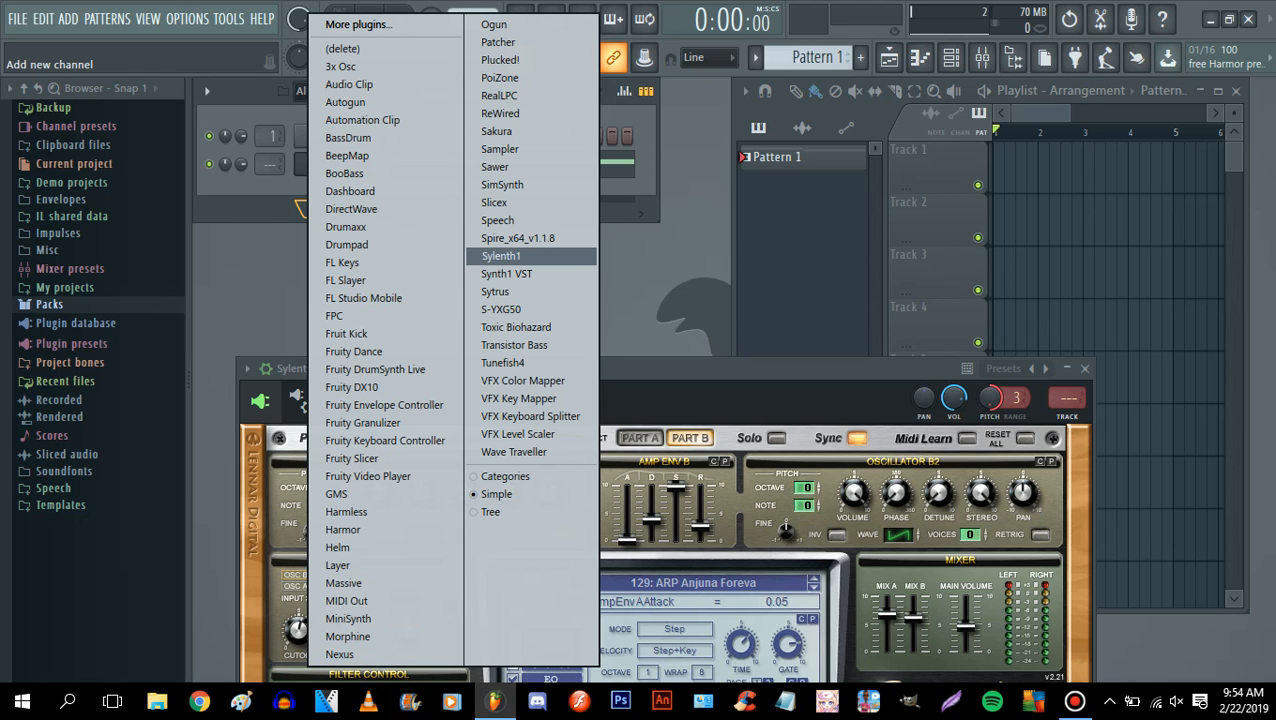
left_click(500, 256)
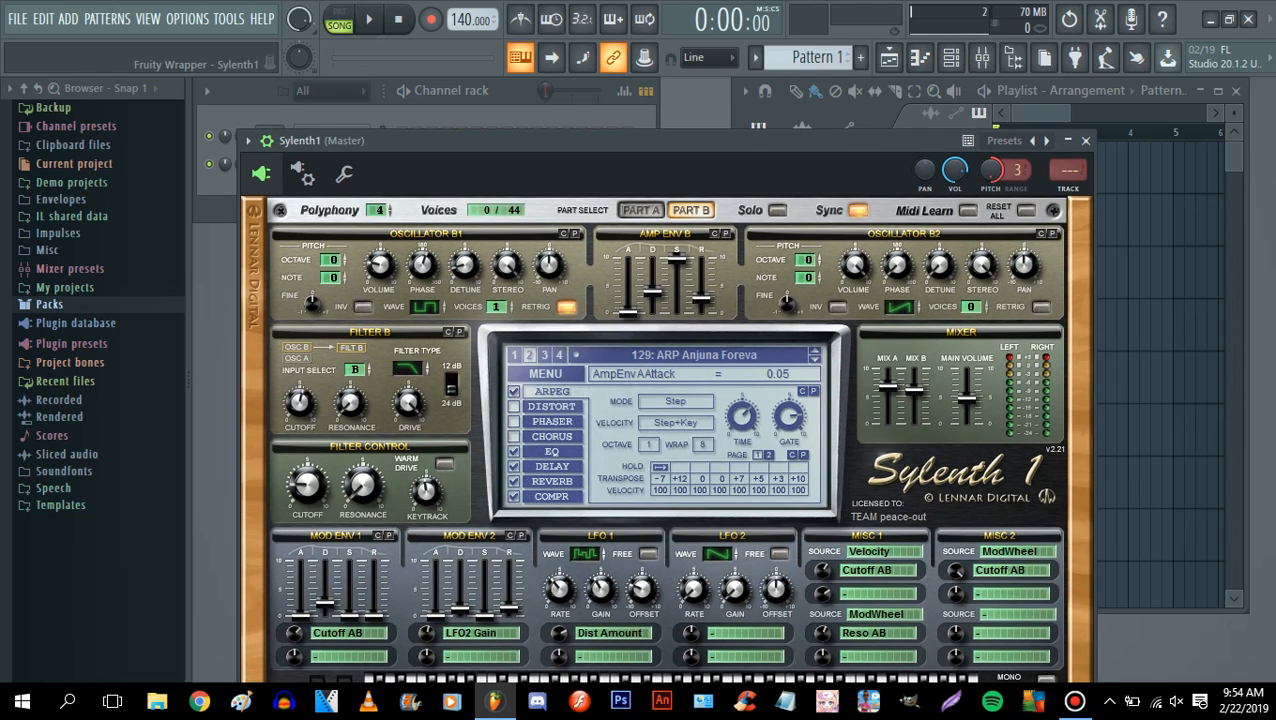
- Unmute the system audio, audition the Sylenth1 sound with the B4 note, and close the plugin window
key("m")
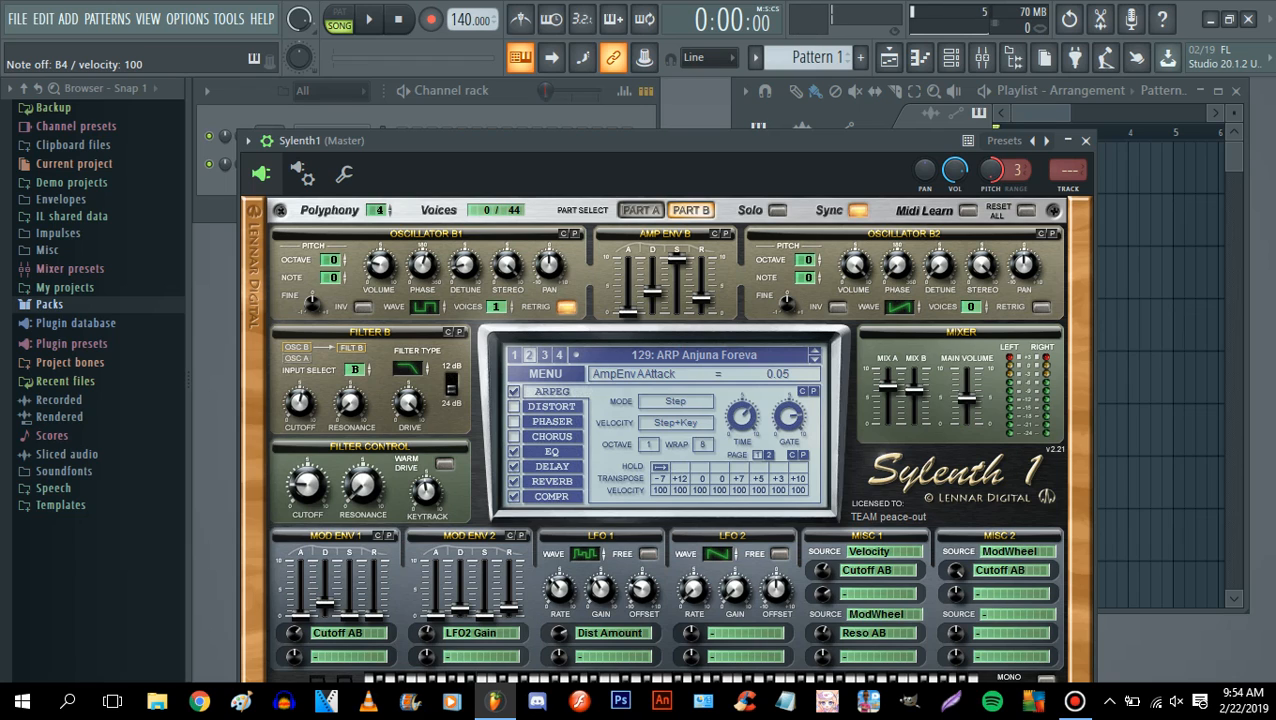
key("XF86AudioMute")
key("m")
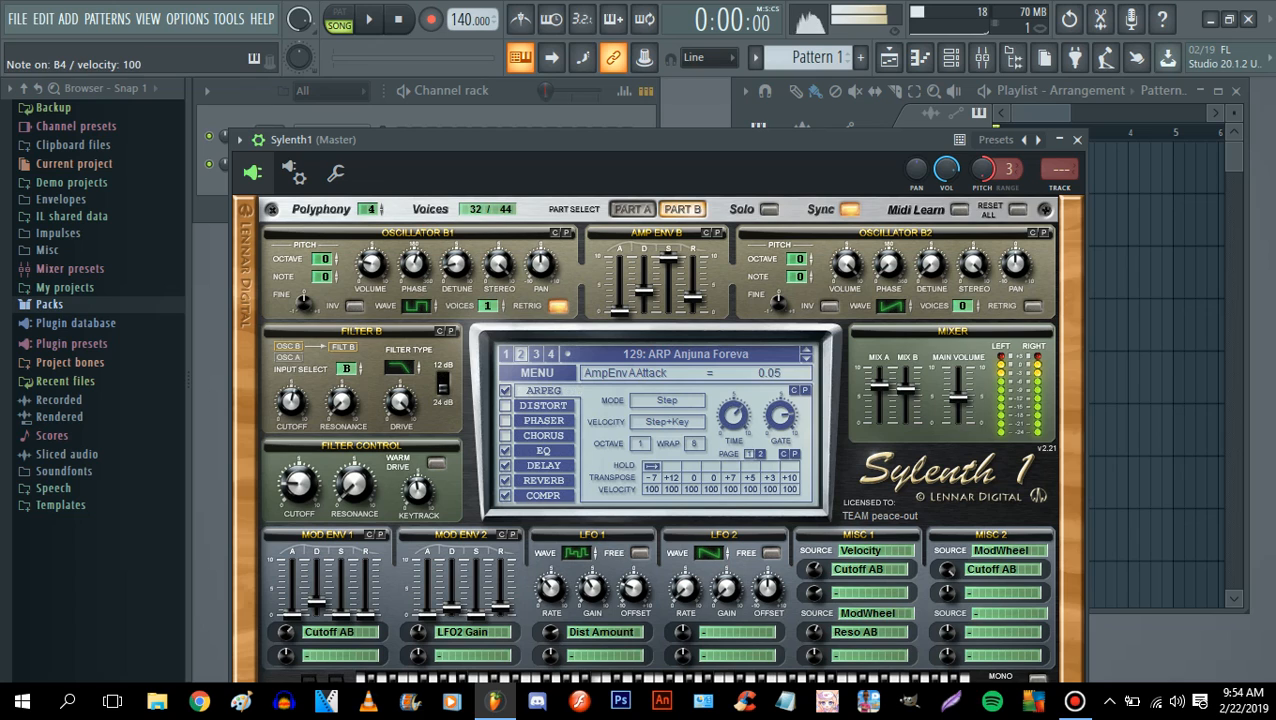
left_click(1077, 140)
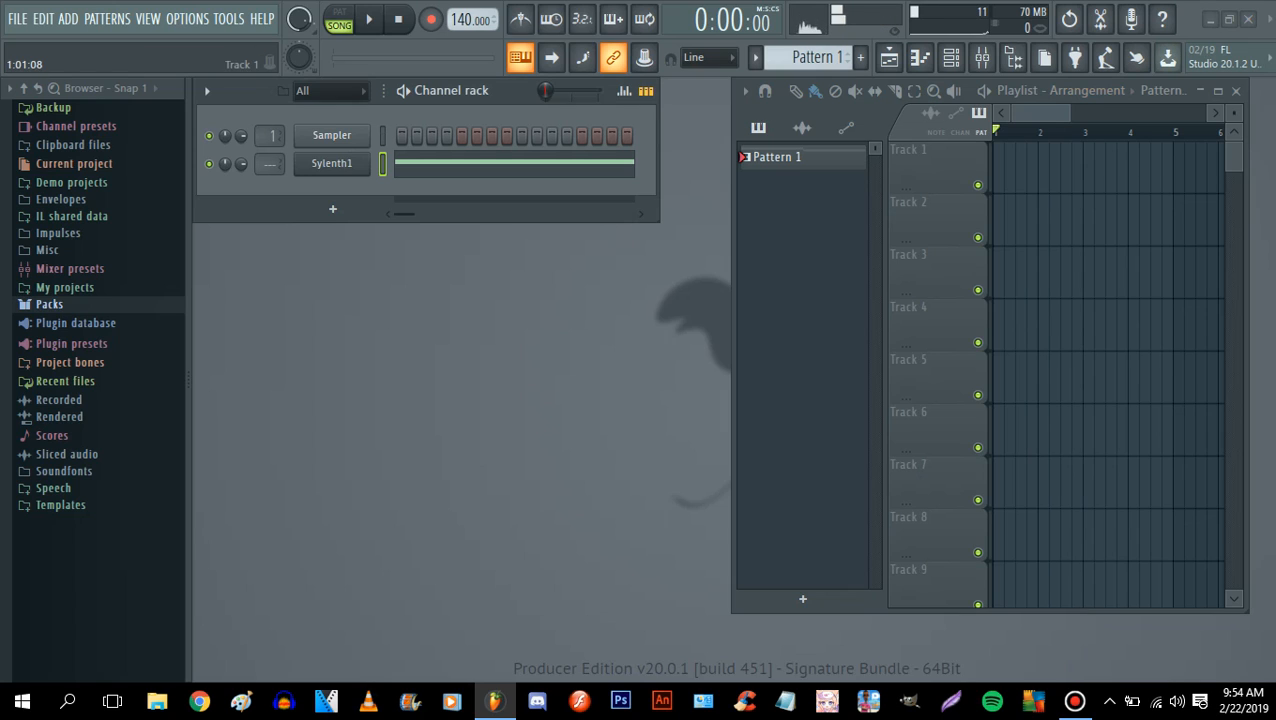
- Place Pattern 1 at the start of Track 1 and audition its B4 and A#4 notes in the Sylenth1 piano roll
right_click(366, 162)
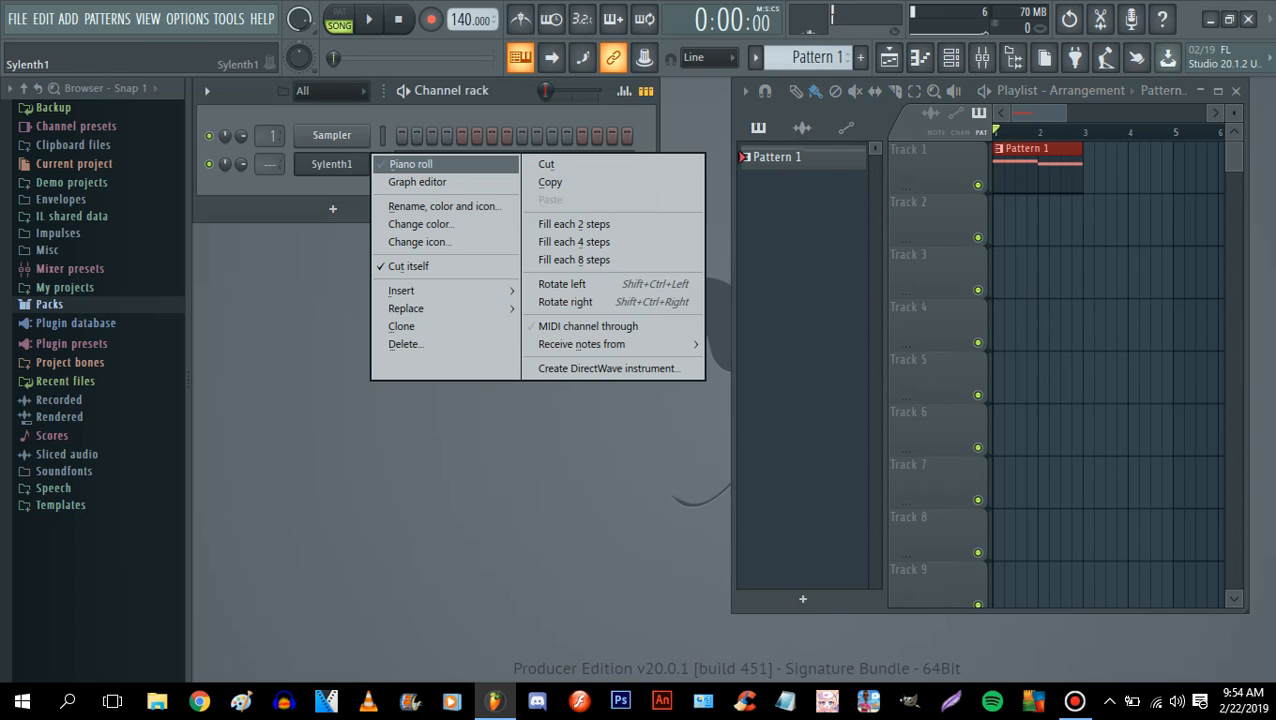
left_click(411, 164)
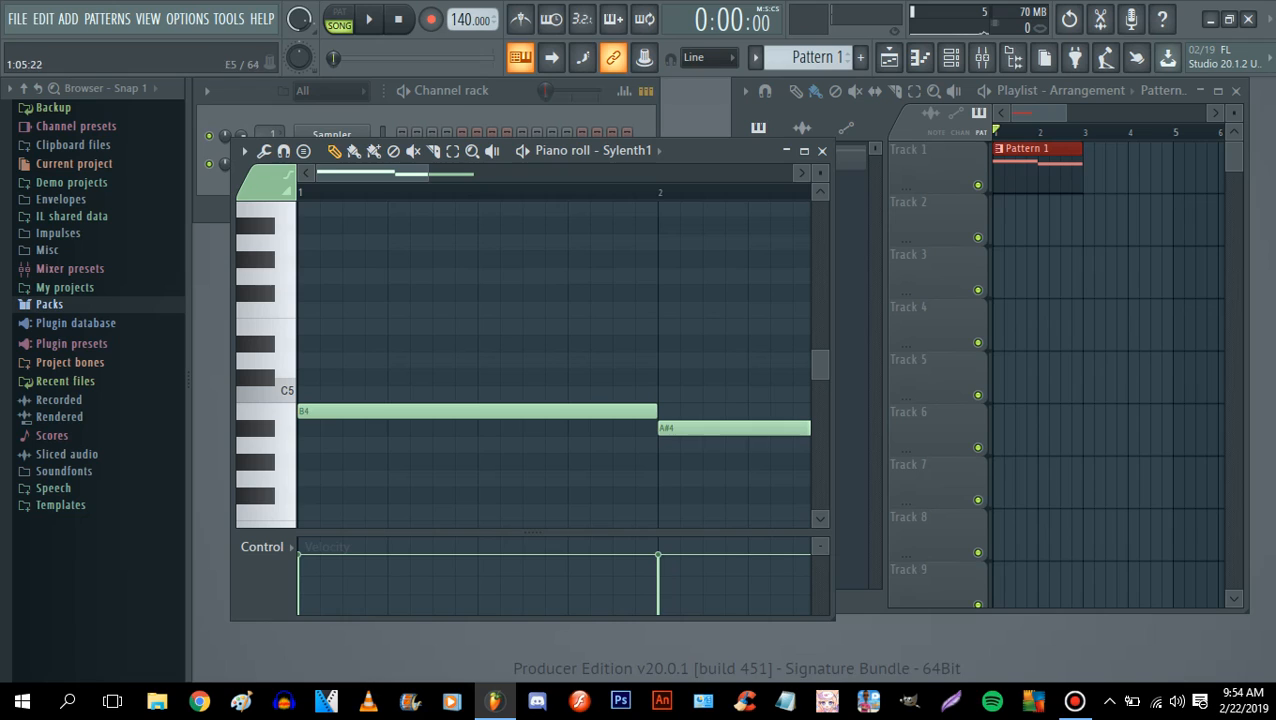
scroll(600, 411, "down", 2)
scroll(600, 360, "up", 1)
left_click(600, 360)
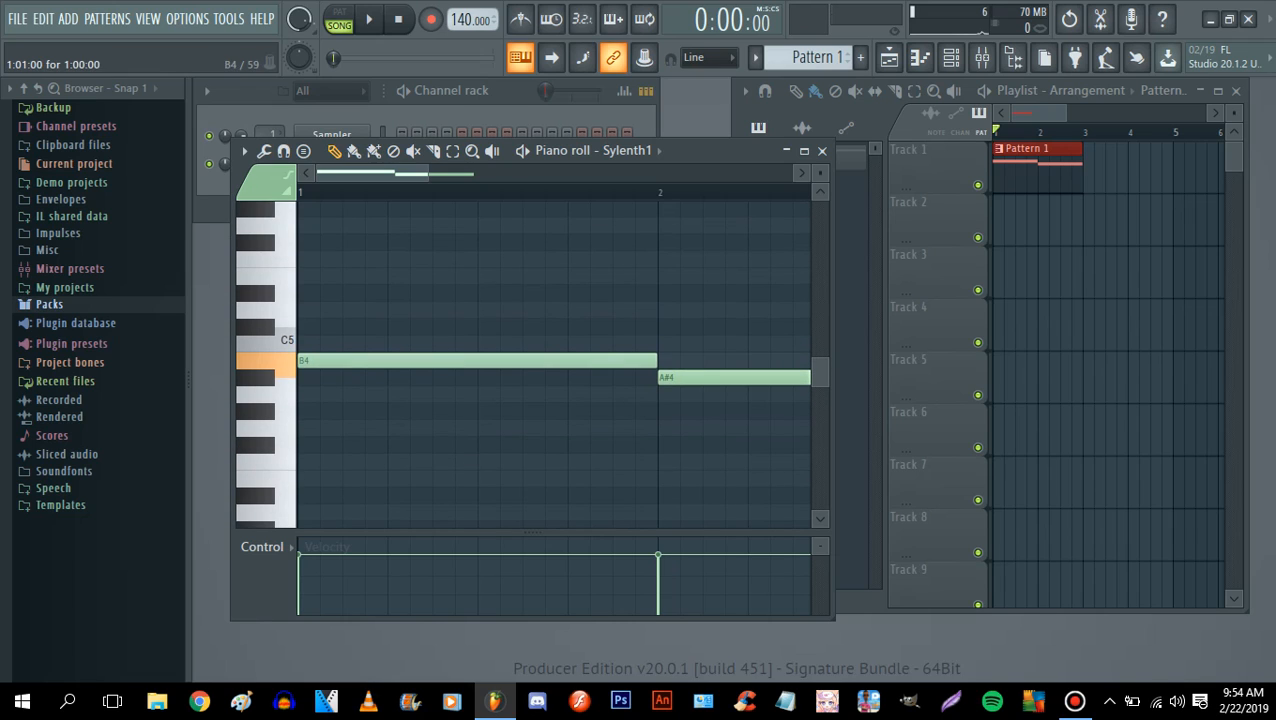
left_click(694, 377)
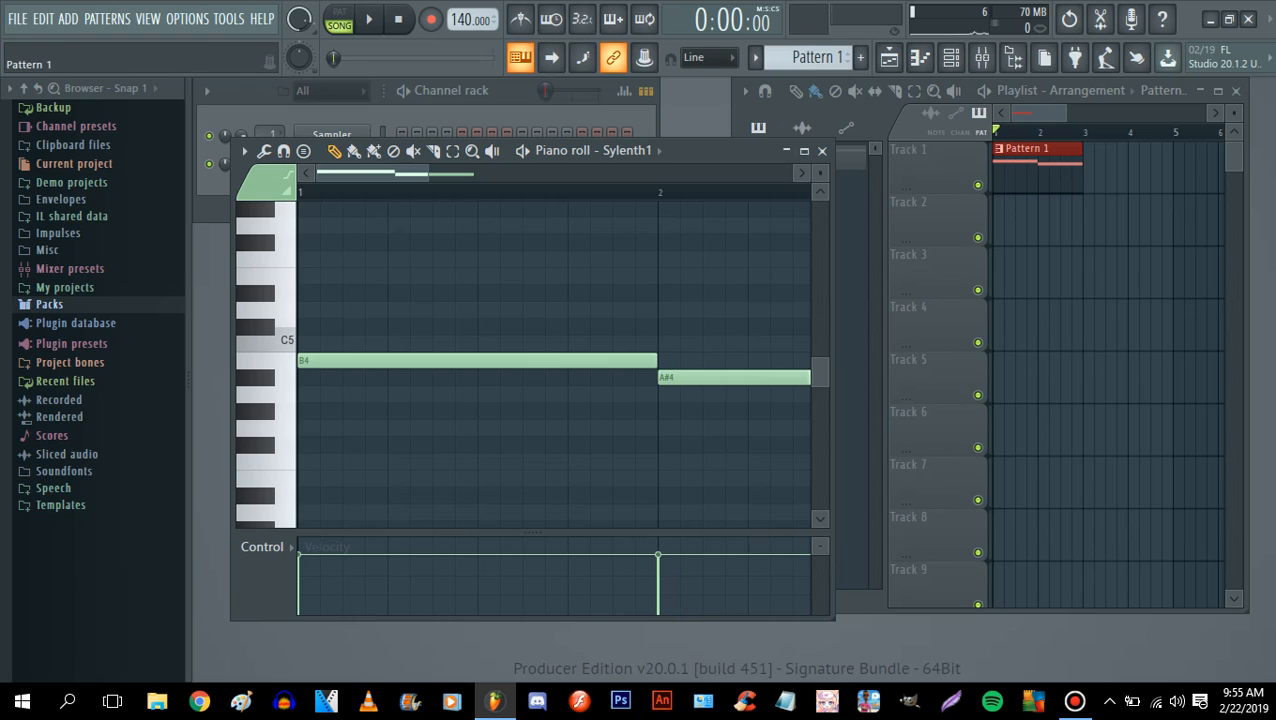
left_click(822, 151)
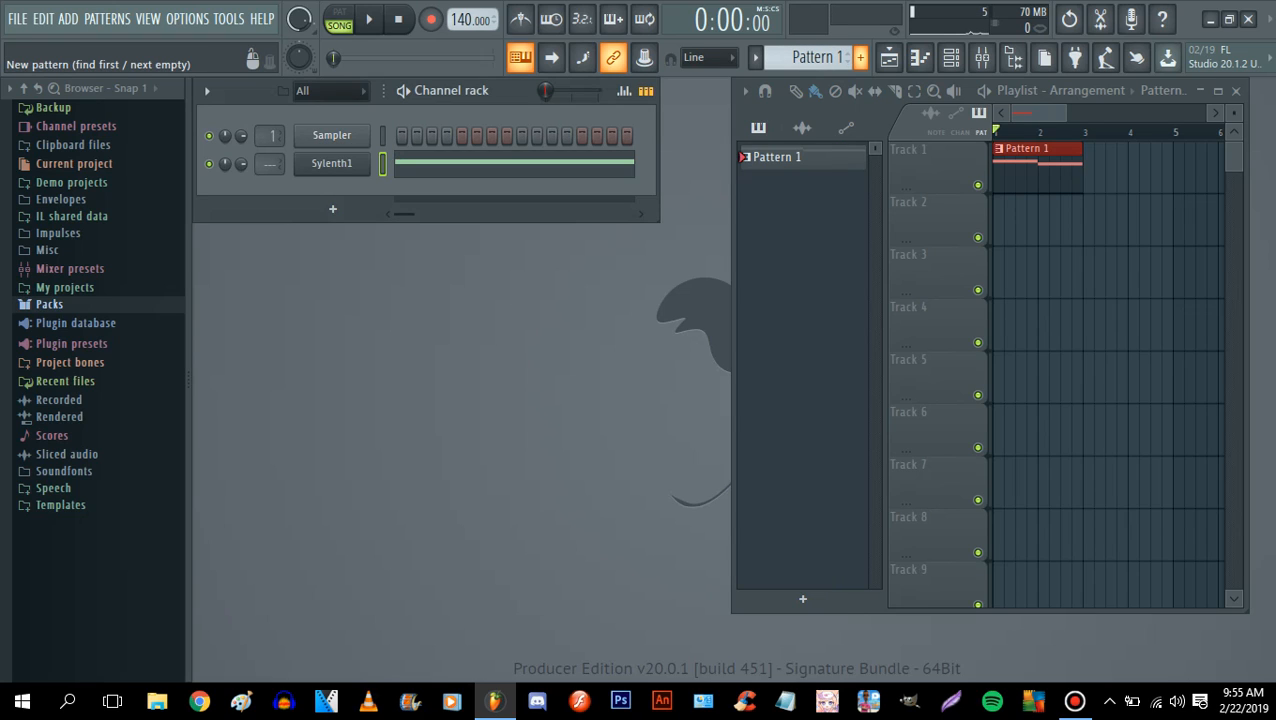
- Create a new empty pattern named Example
left_click(860, 57)
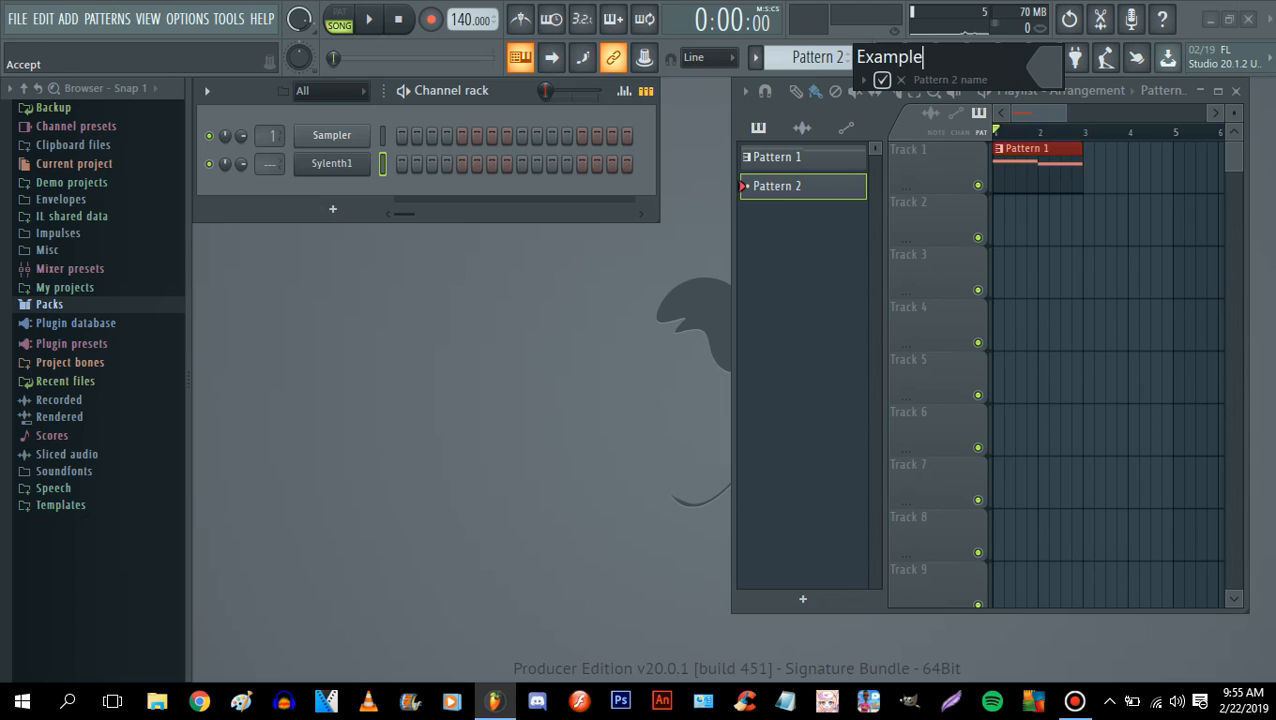
type("Example")
left_click(882, 80)
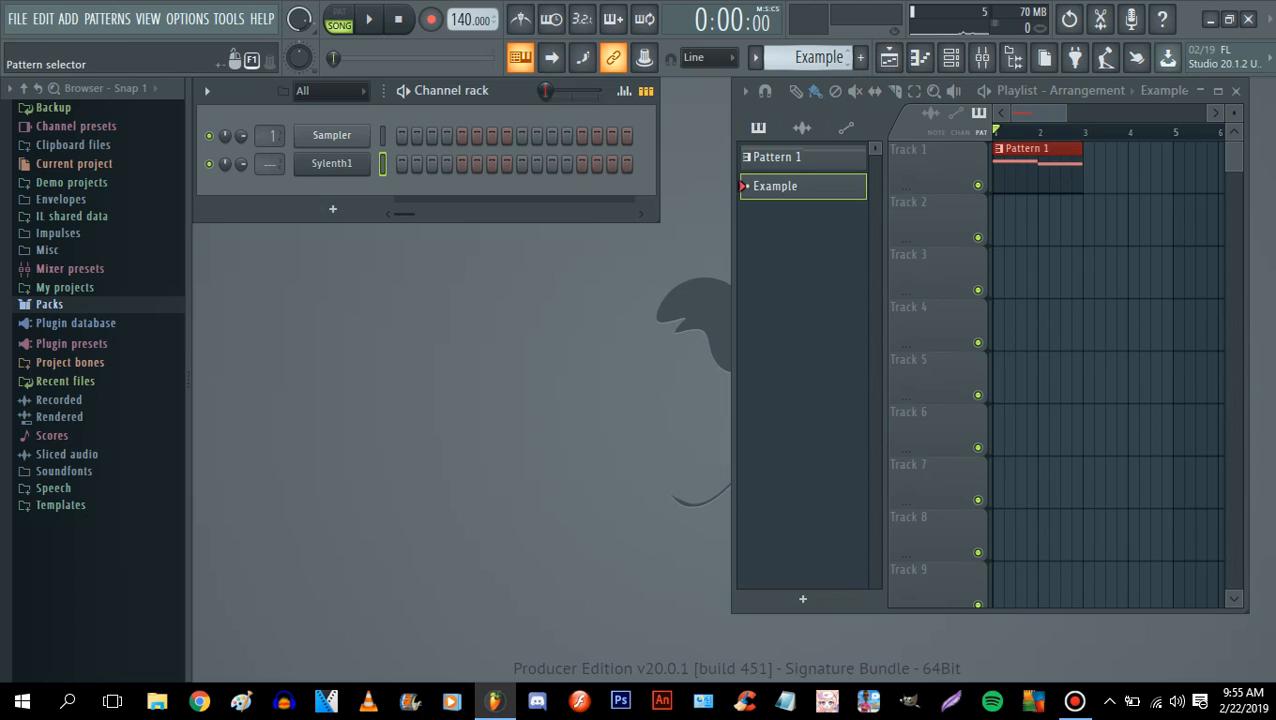
- Repeat Pattern 1 back to back along Track 1 up to bar 11
left_click(1100, 168)
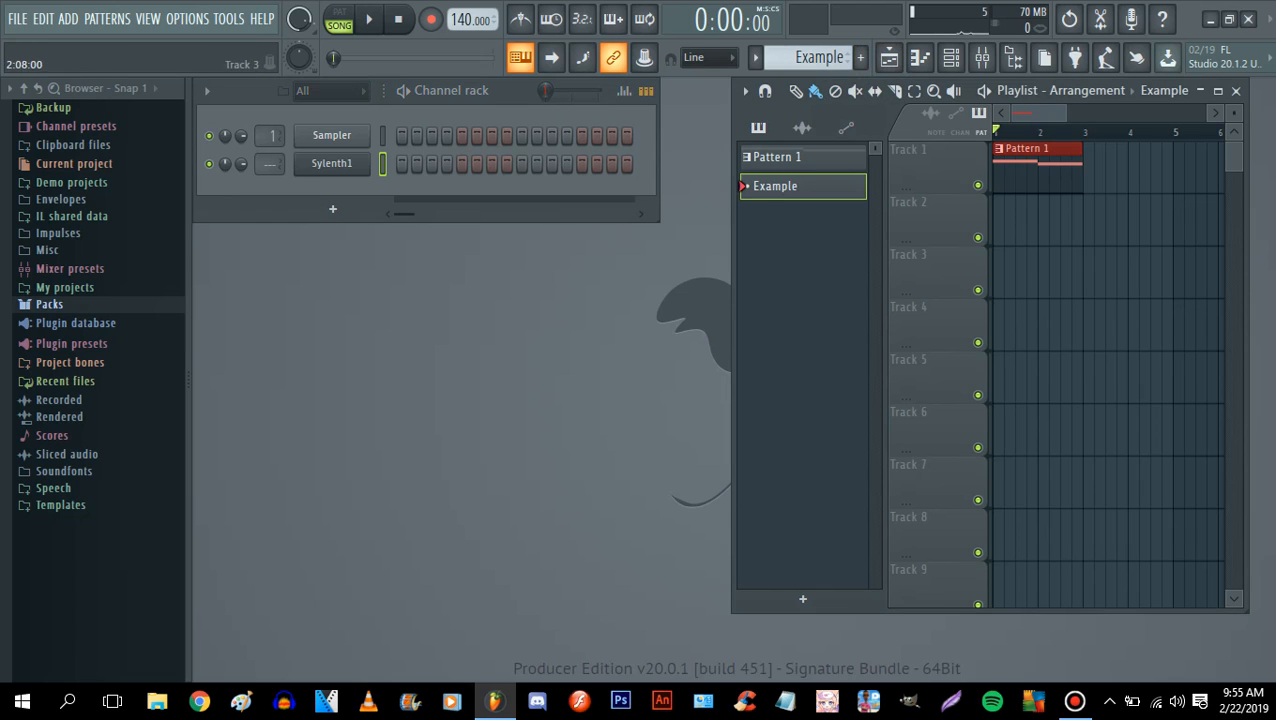
left_click(790, 157)
left_click_drag(1087, 168, 1188, 168)
left_click_drag(1040, 113, 1018, 114)
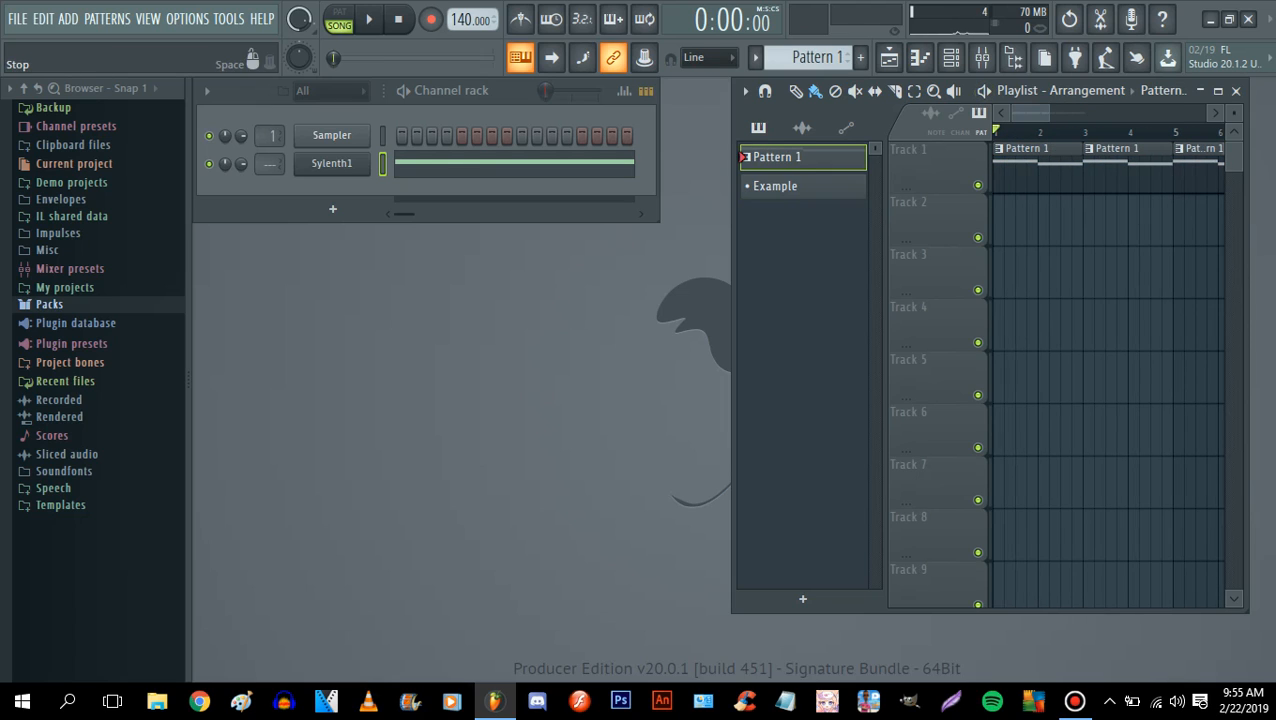
- Play the beginning of the arrangement briefly and return the song position to the start
key("space")
key("space")
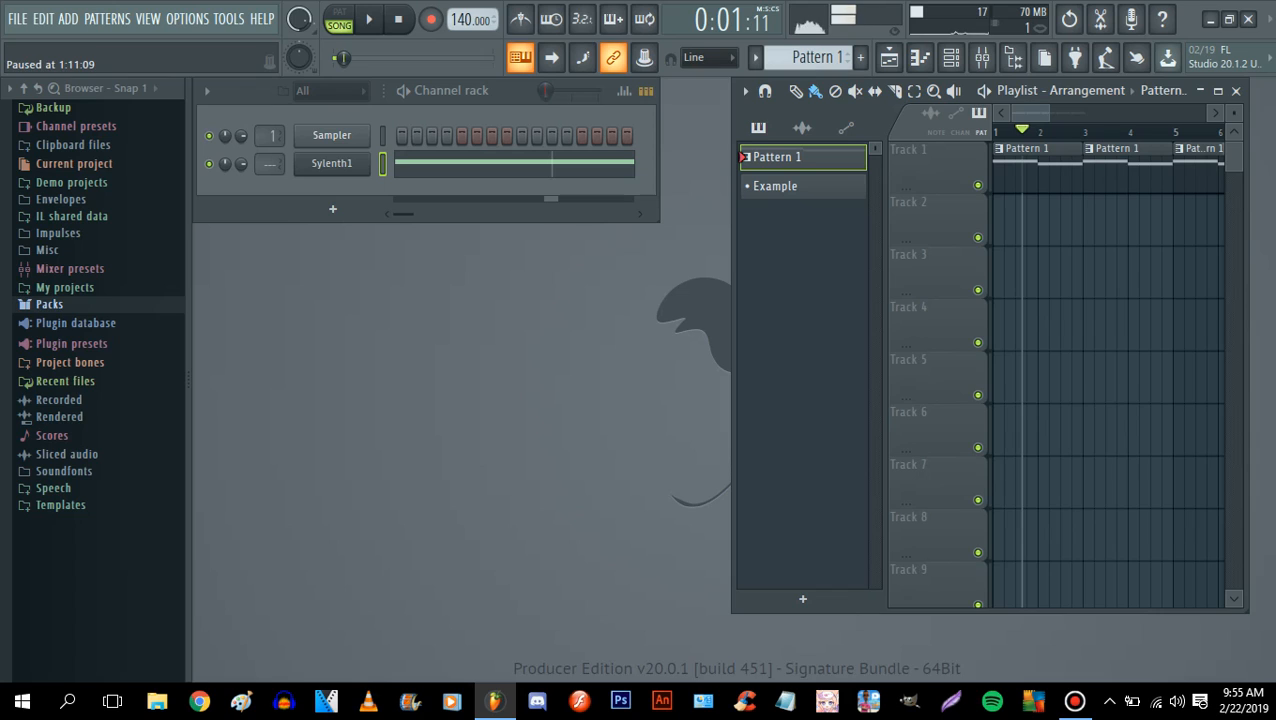
left_click_drag(343, 58, 333, 58)
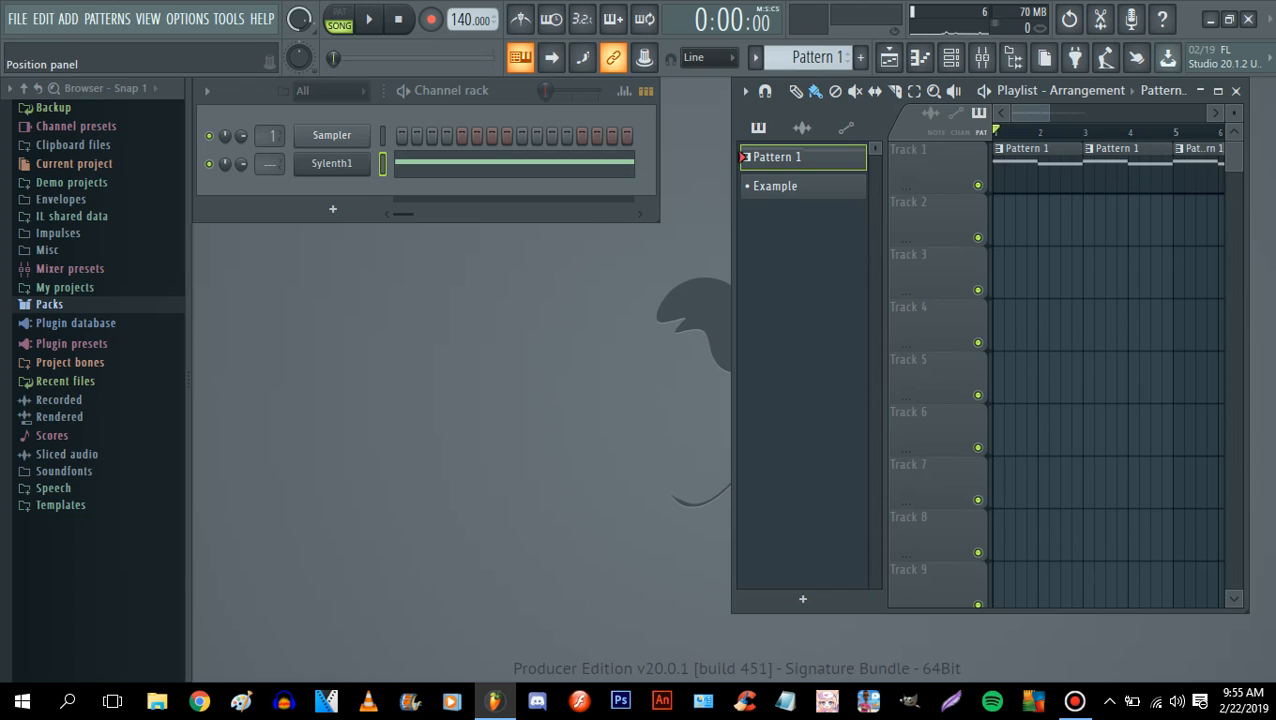
- Create a master volume automation clip on Track 2, lower its first point to 0%, and play back the fade-in
right_click(300, 18)
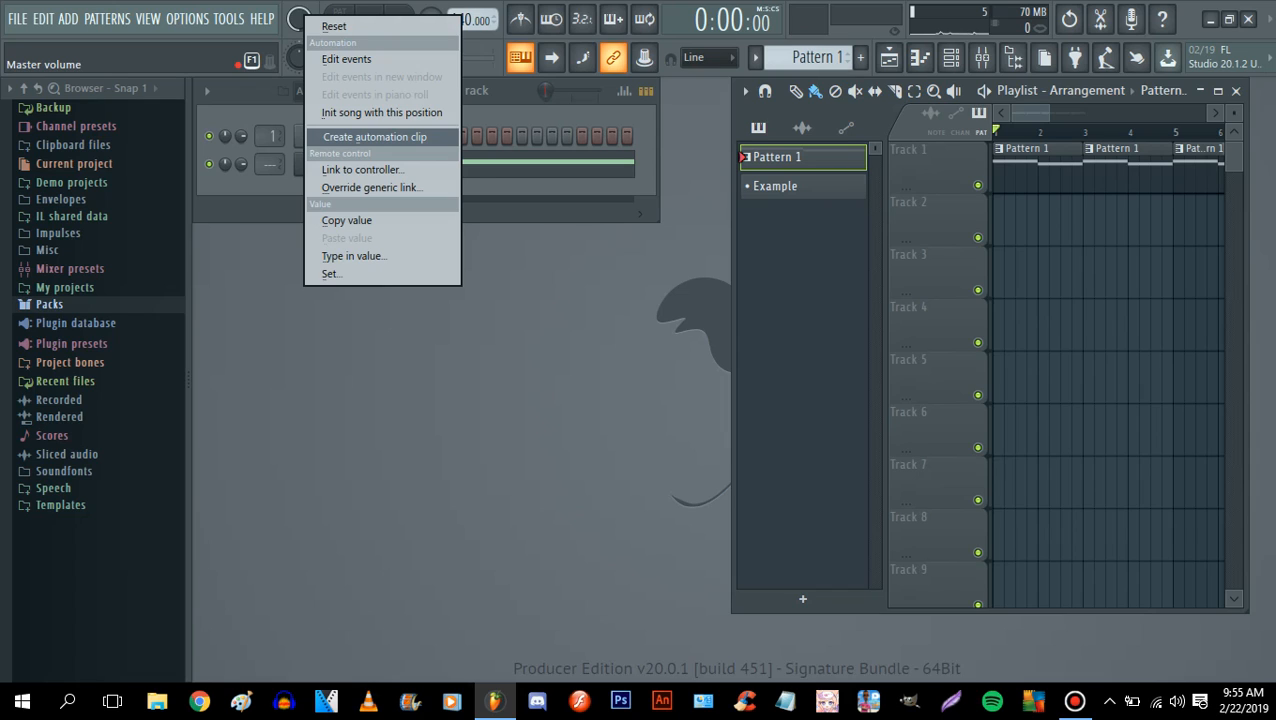
left_click(374, 137)
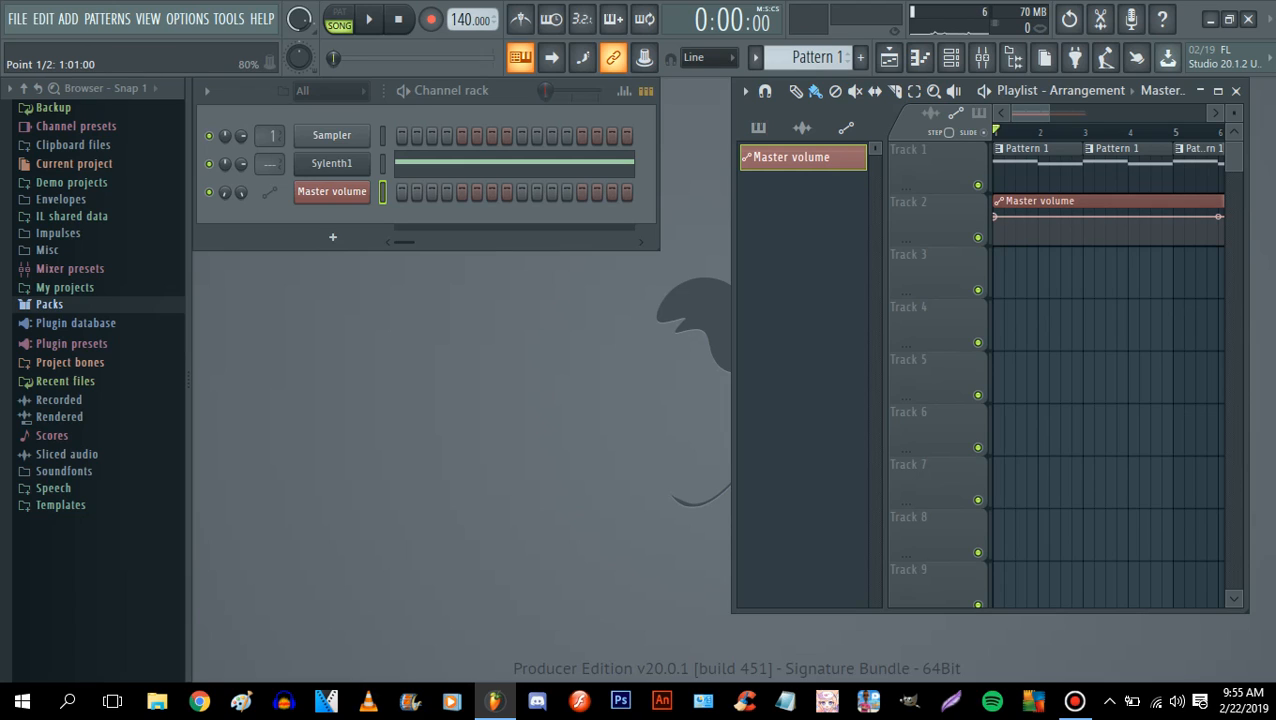
left_click_drag(995, 217, 995, 244)
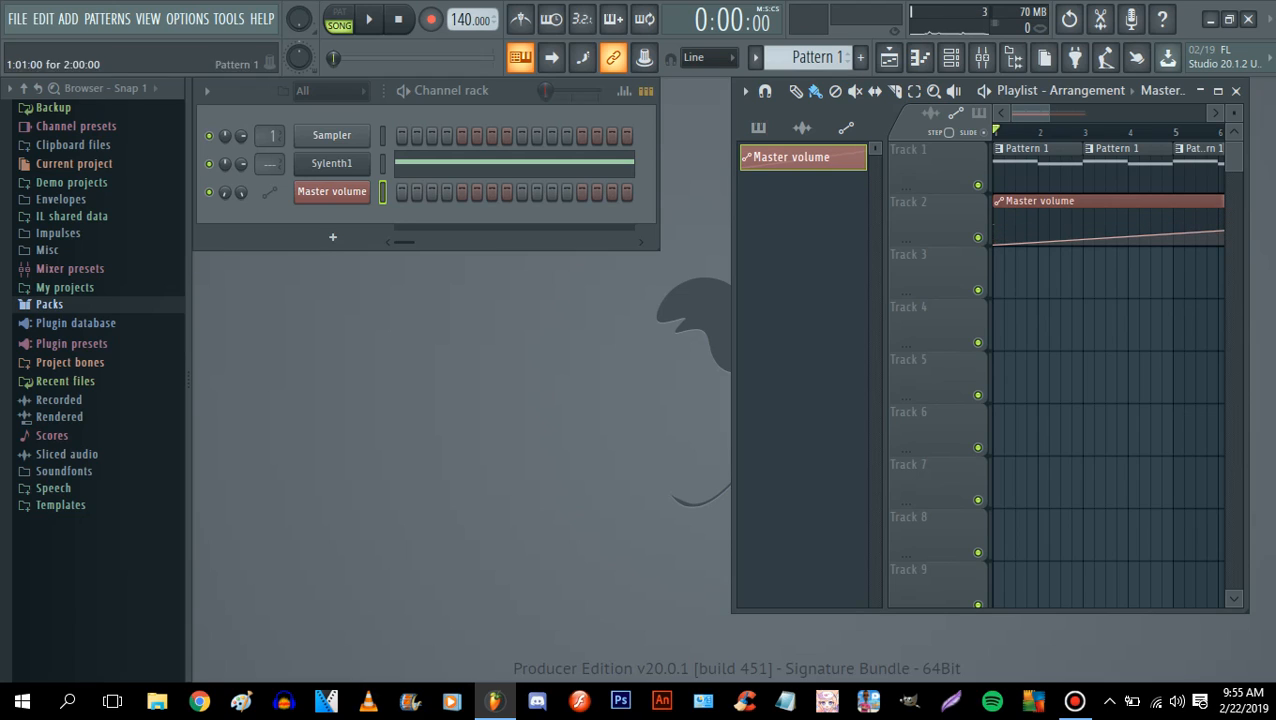
left_click(368, 19)
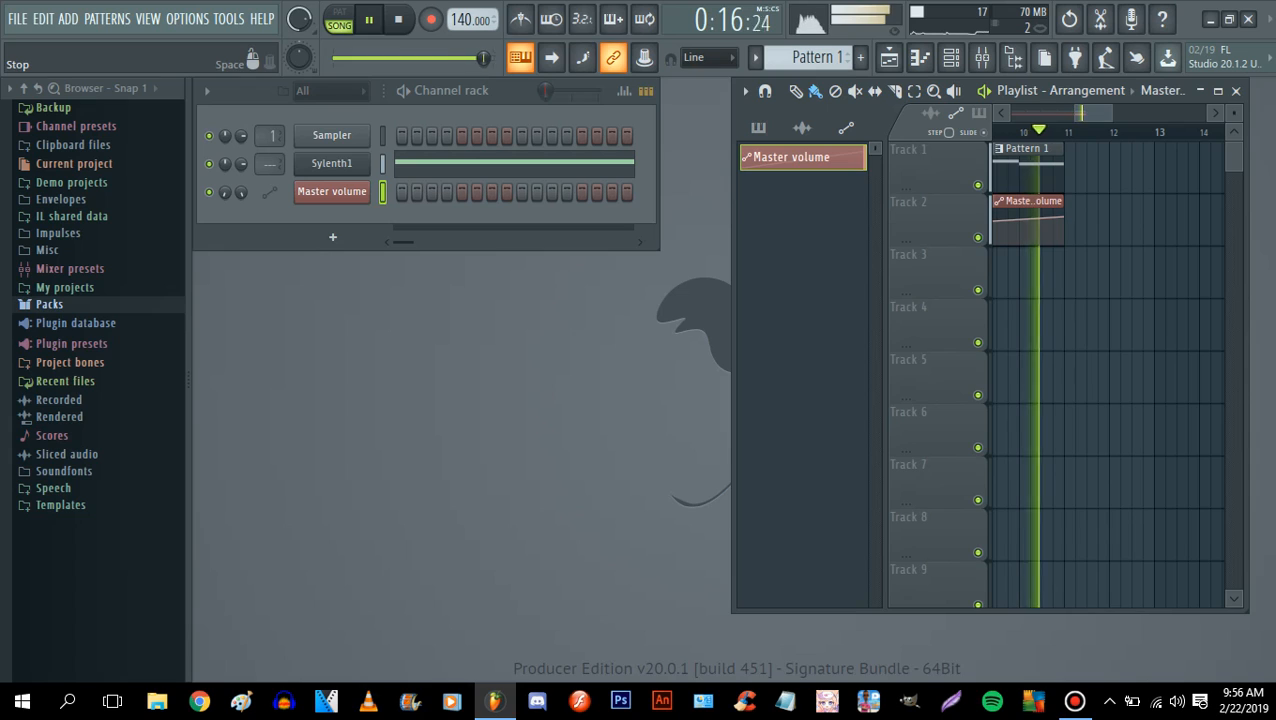
left_click(398, 19)
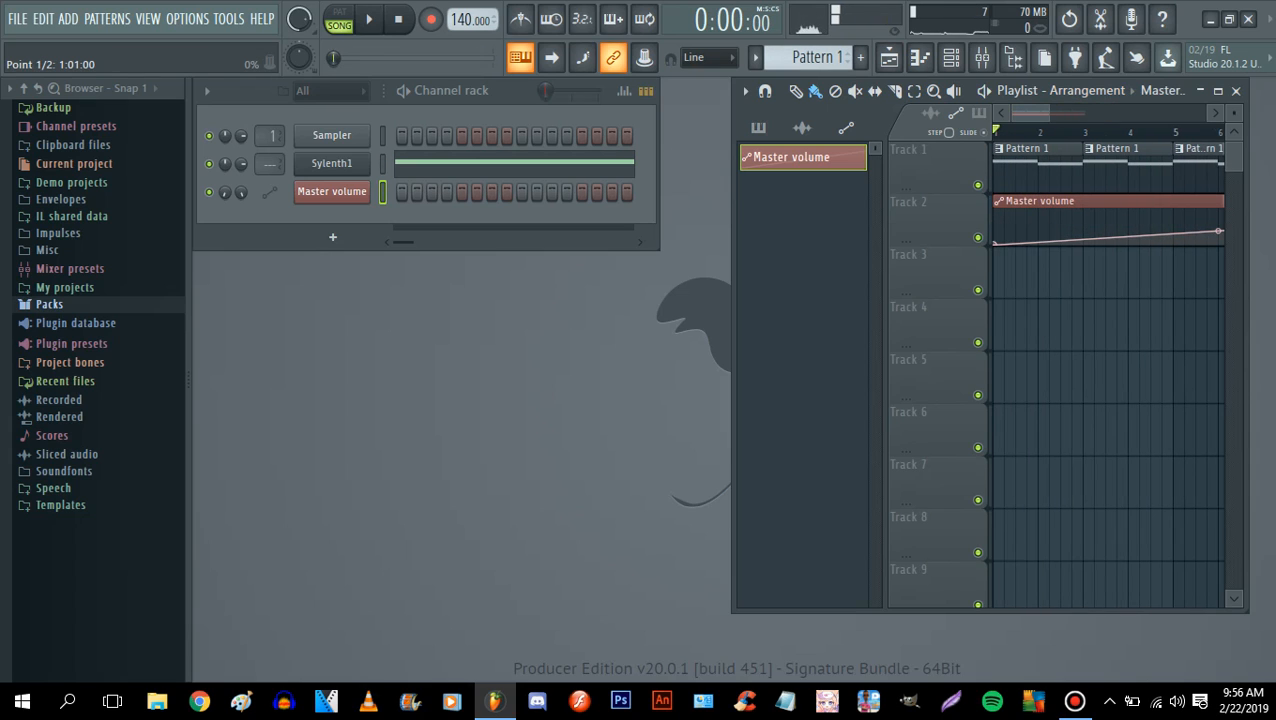
- Turn the Master volume clip into a fade-out from 100% at its first point to the minimum at bar 11, and play it back
left_click_drag(995, 222, 995, 208)
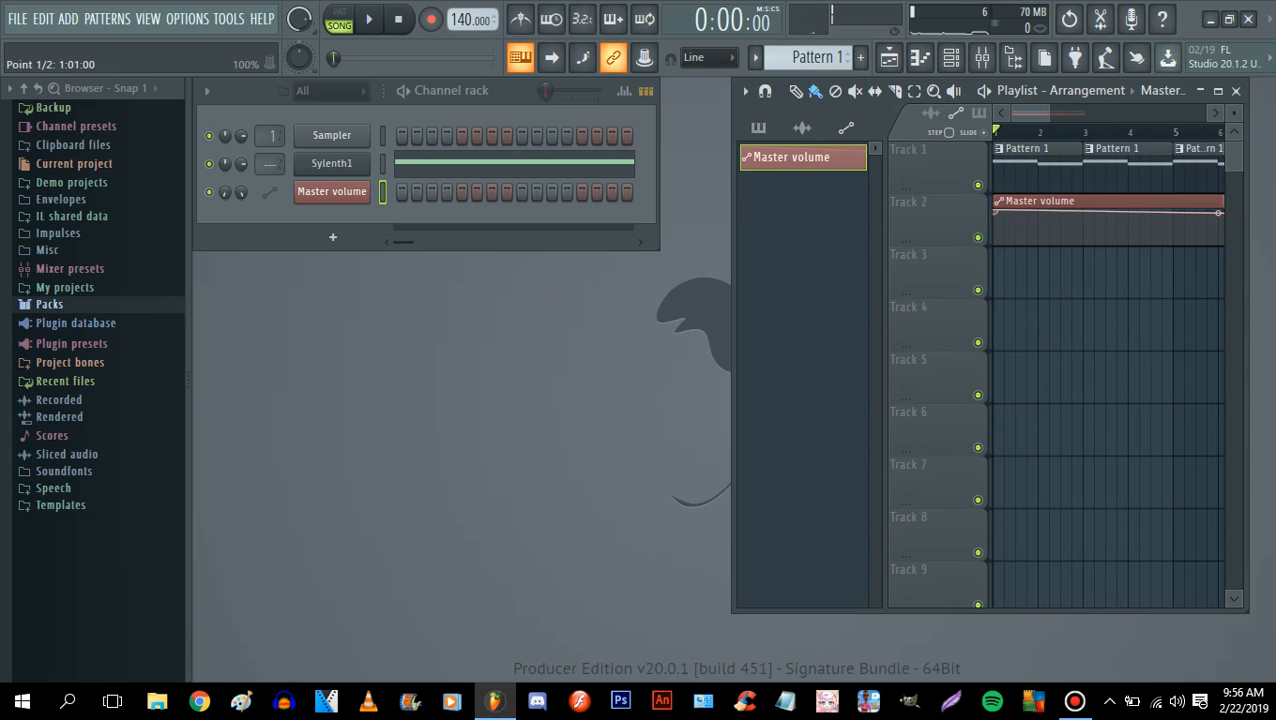
left_click_drag(1036, 113, 1093, 113)
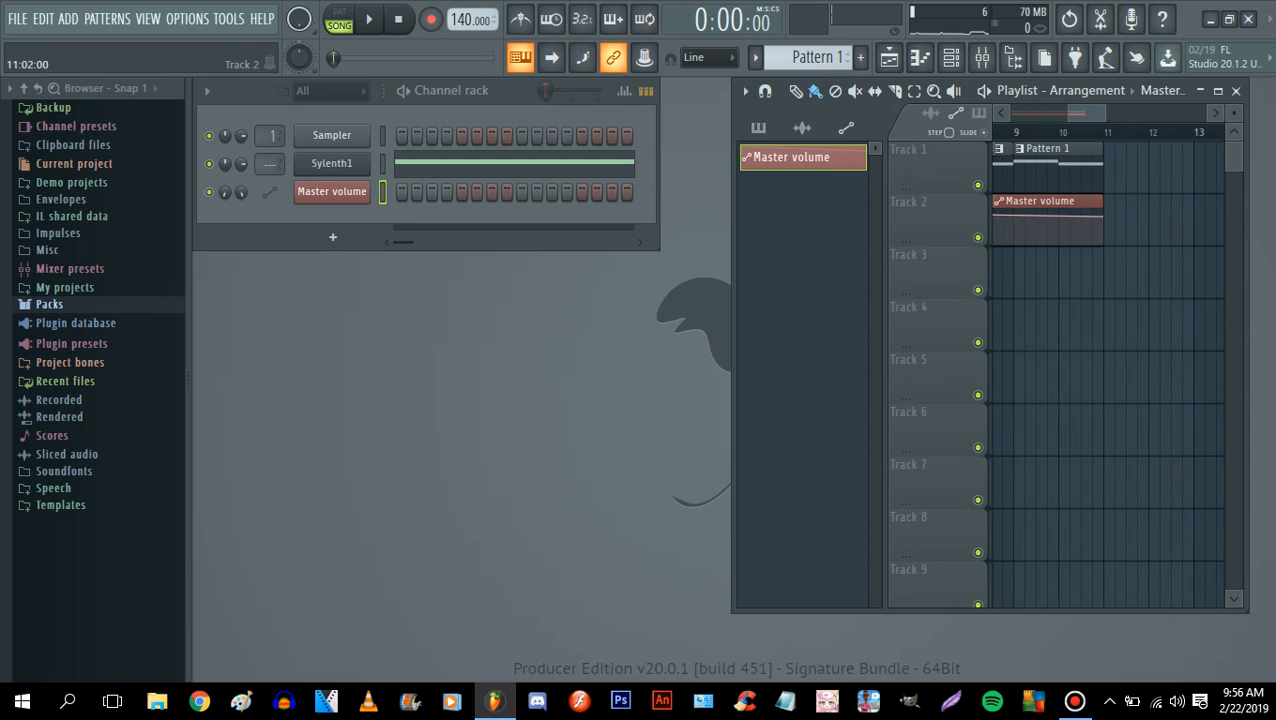
left_click_drag(1102, 217, 1102, 245)
key("space")
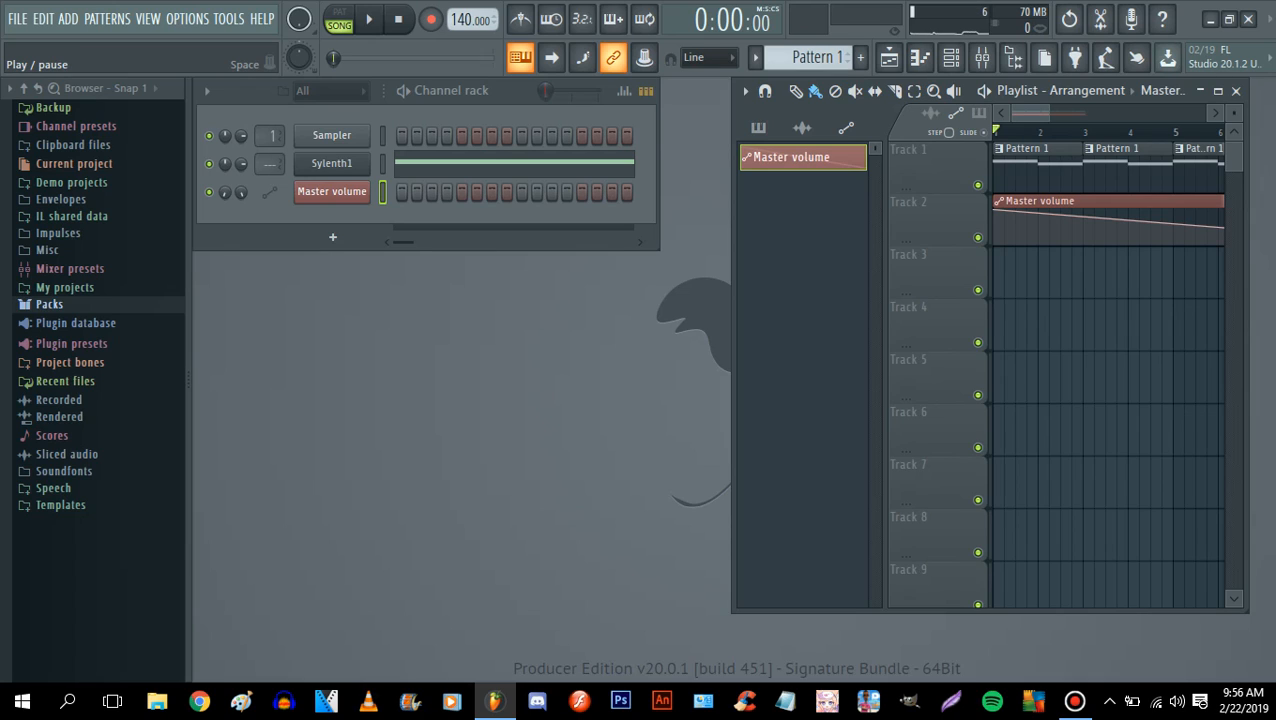
left_click(368, 19)
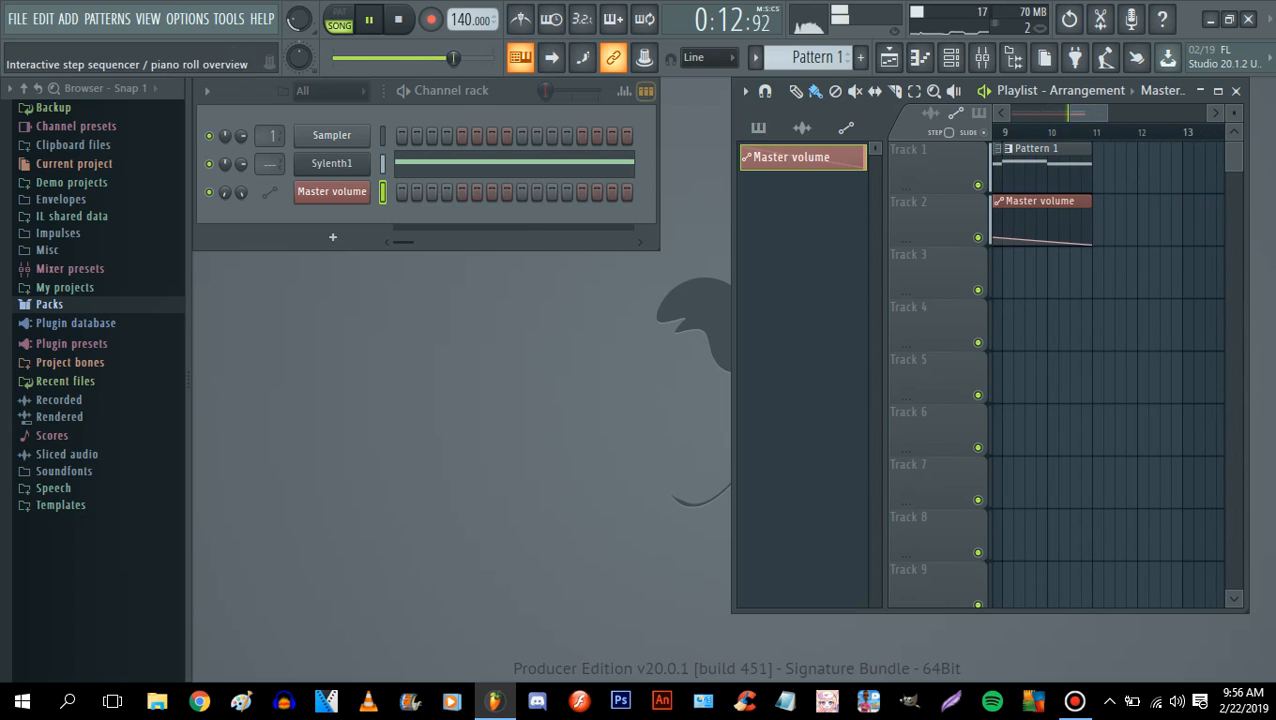
left_click(398, 19)
- Remove the Master volume clip from Track 2 and create an automation clip for the Sylenth1 channel volume
right_click(1035, 220)
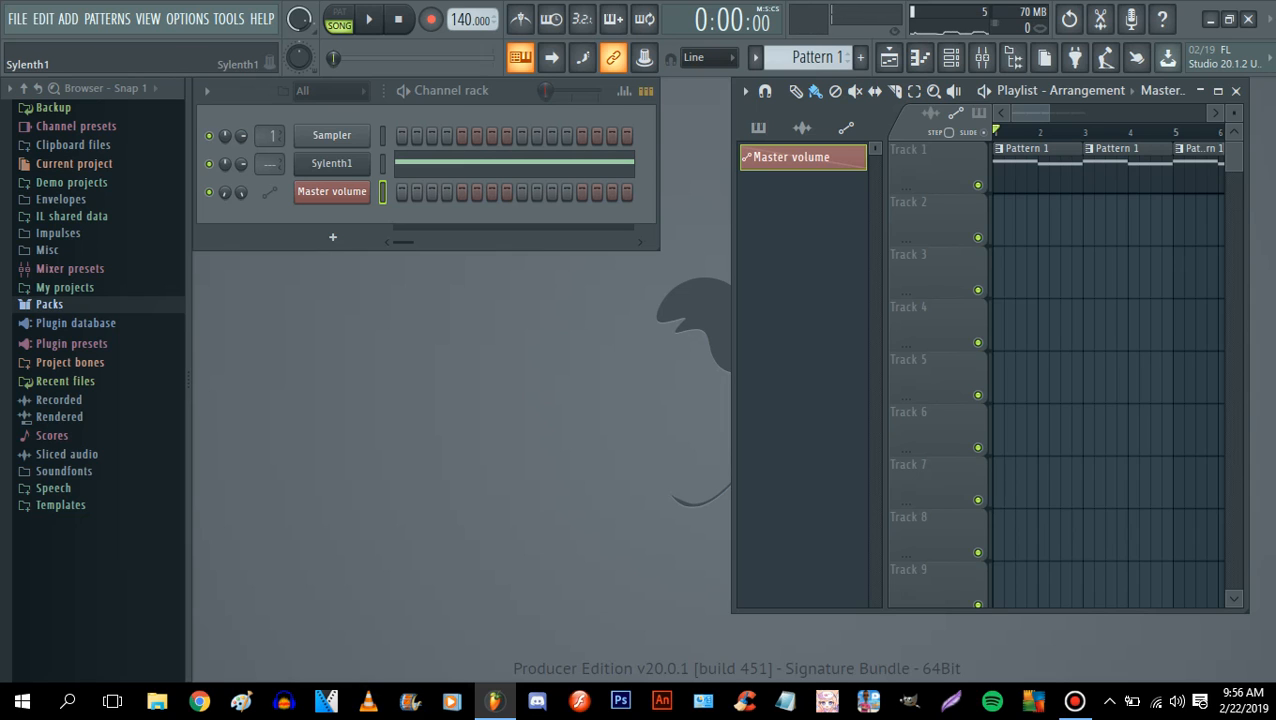
left_click(331, 163)
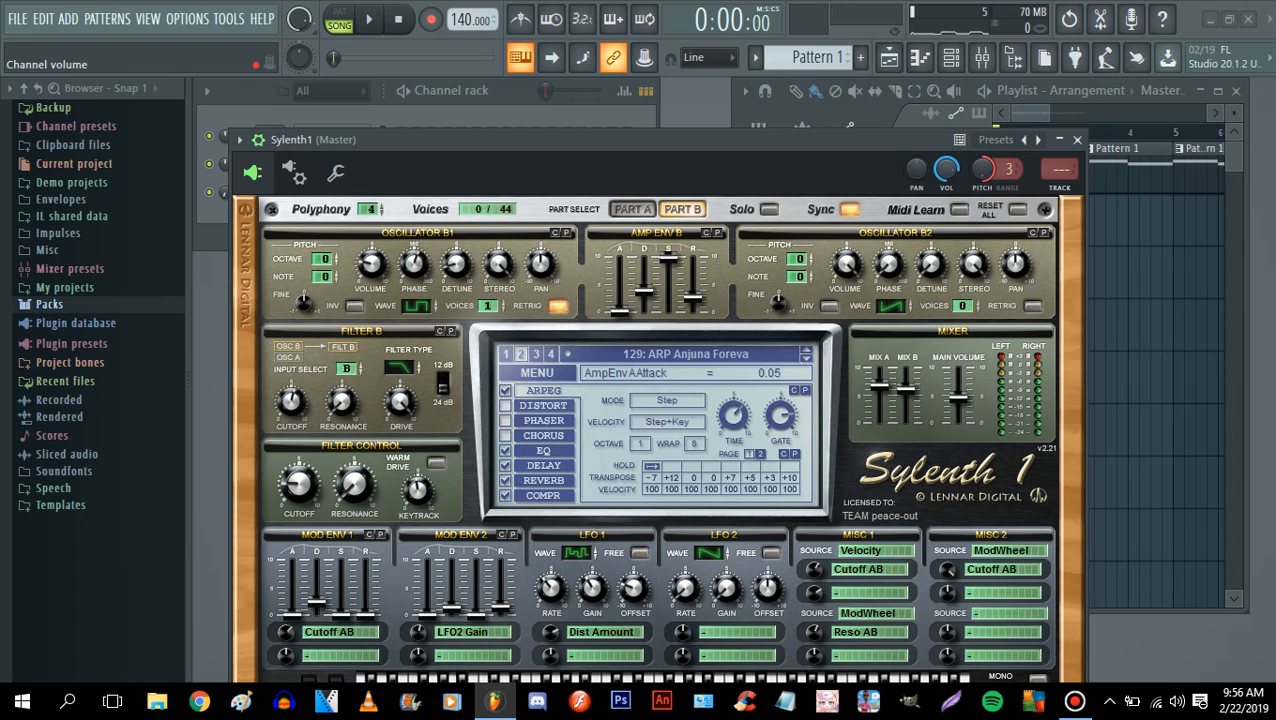
right_click(946, 170)
left_click(1012, 288)
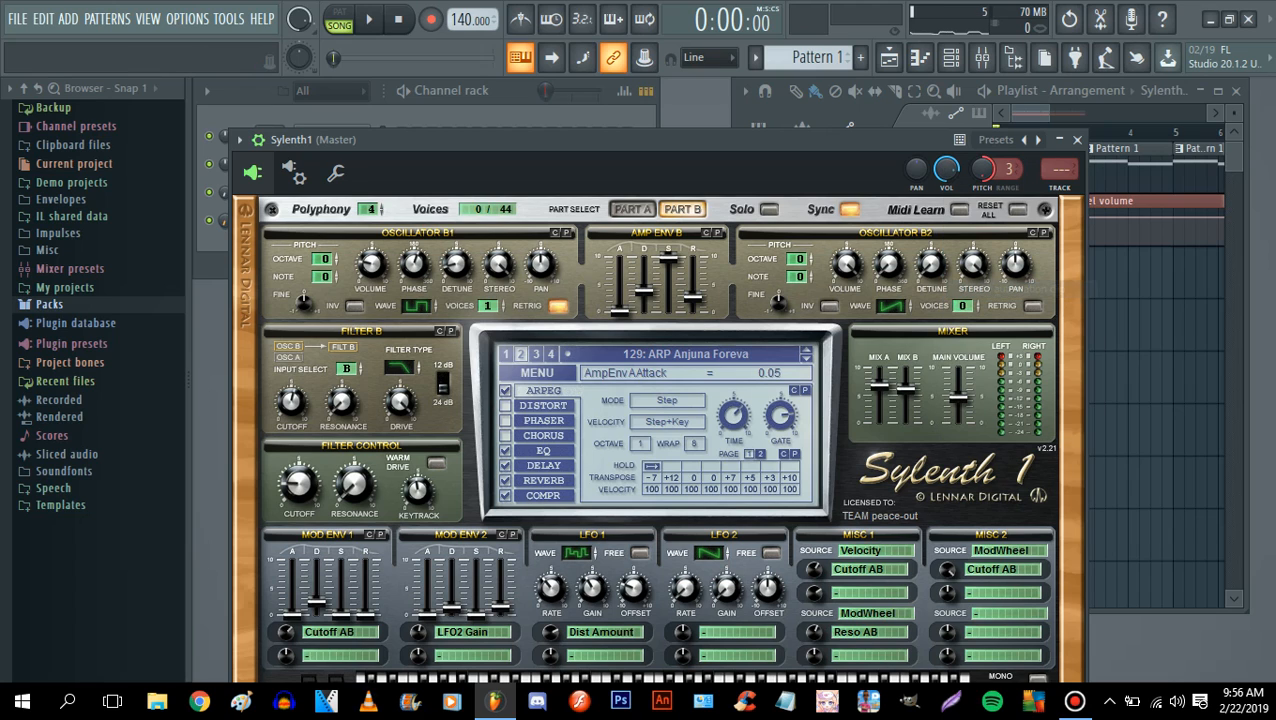
- Close the plugin window, lower the first point of the Sylenth1 channel volume clip to the minimum, and play back the fade-in
left_click(1077, 139)
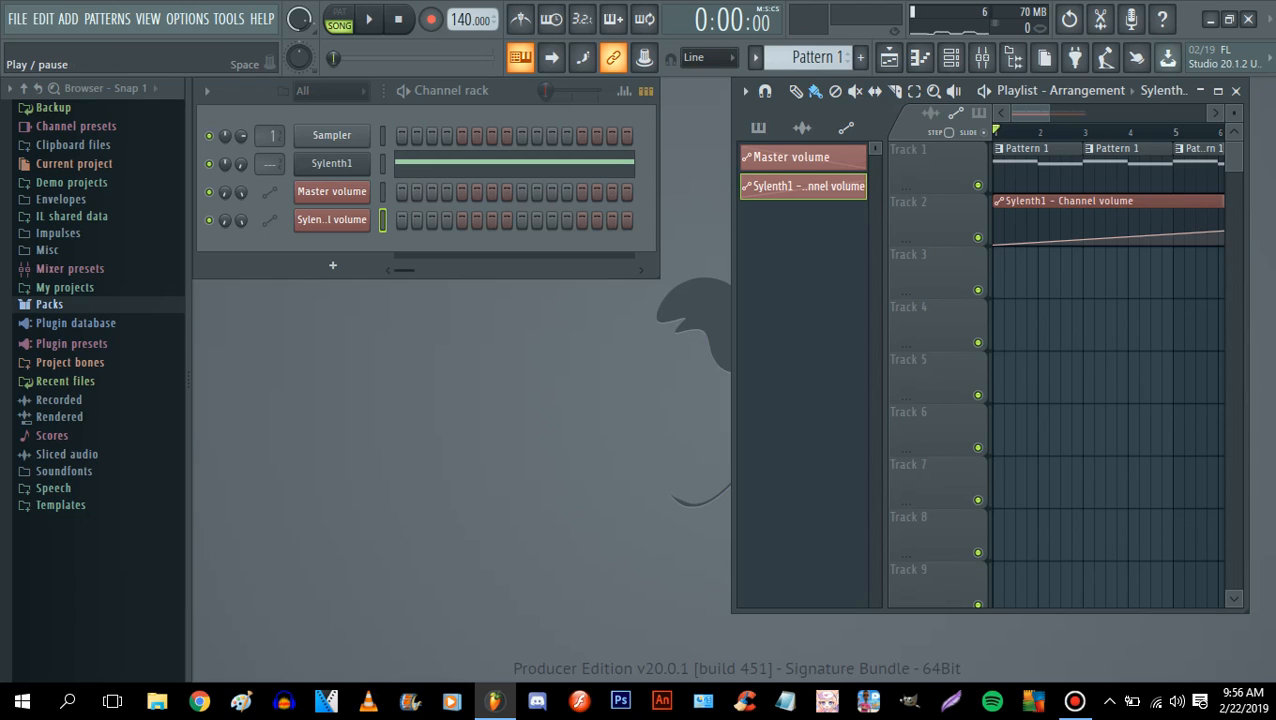
left_click(368, 19)
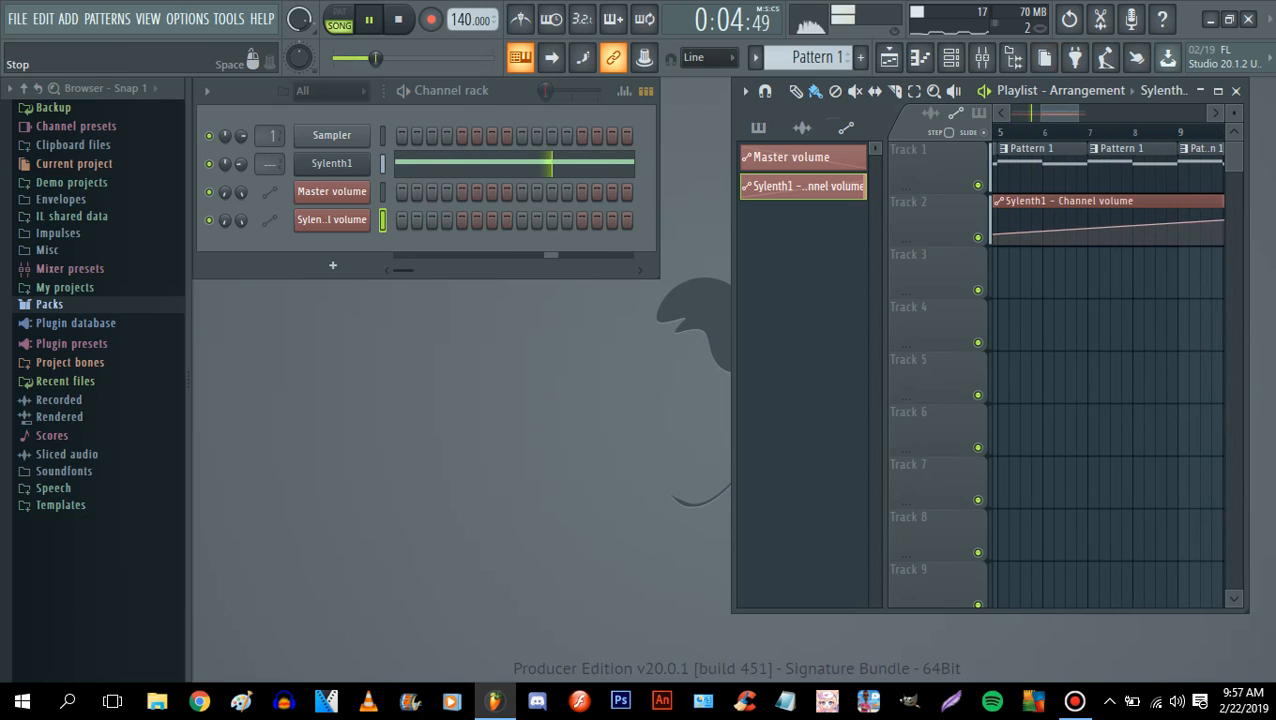
left_click(398, 19)
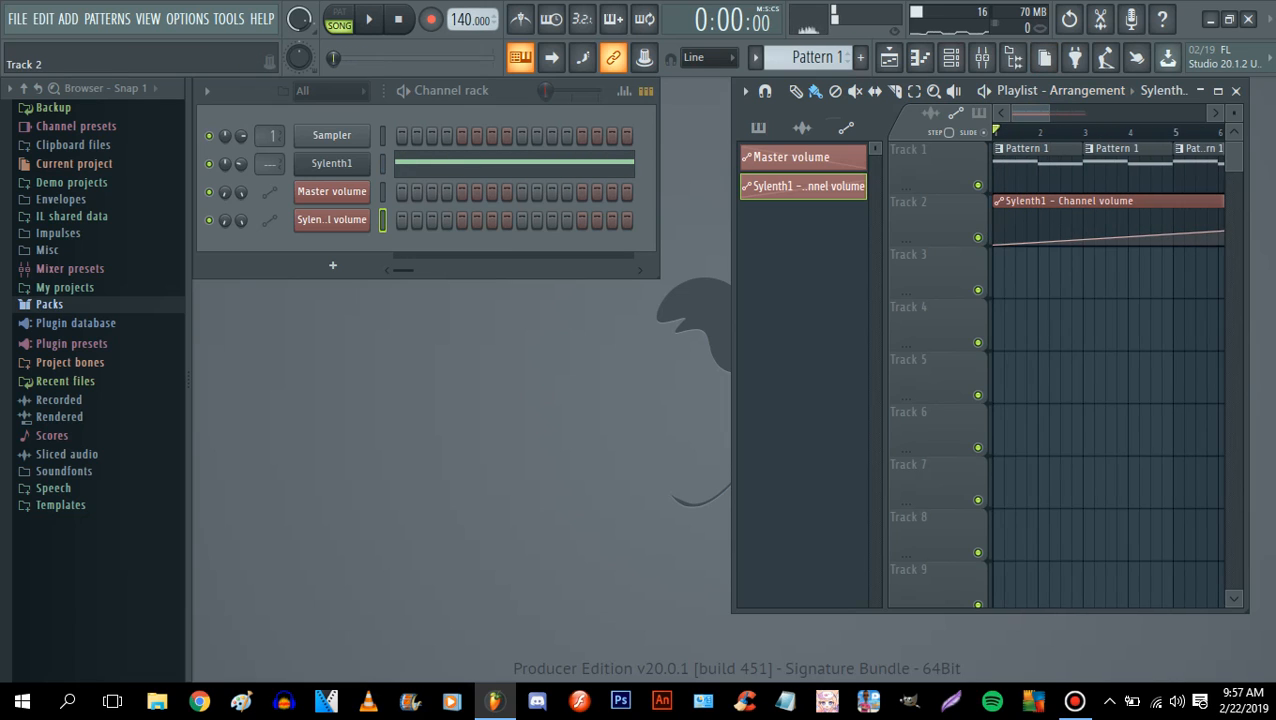
- Reshape the Sylenth1 channel volume clip into a fade-out by raising its first point and lowering its bar 11 point to the minimum, and play it
mouse_move(1038, 113)
left_mouse_down()
mouse_move(1142, 113)
mouse_move(1060, 113)
left_mouse_up()
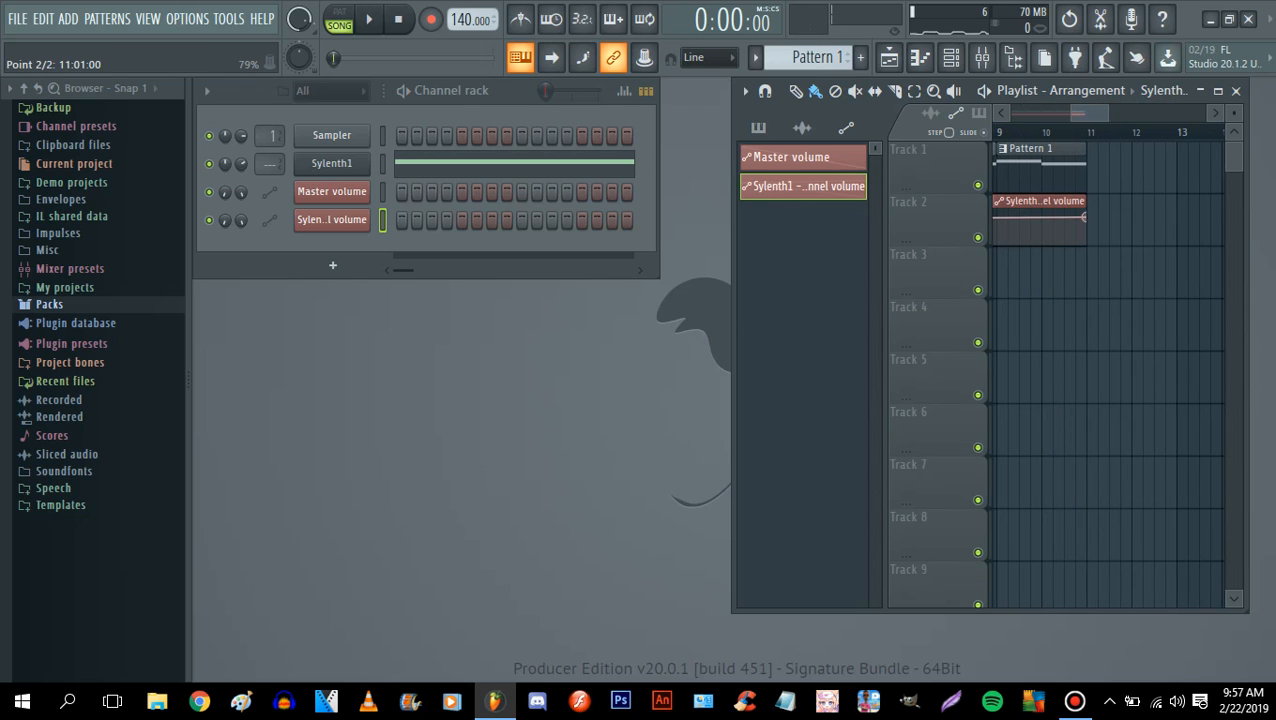
left_click_drag(1085, 217, 1085, 245)
key("space")
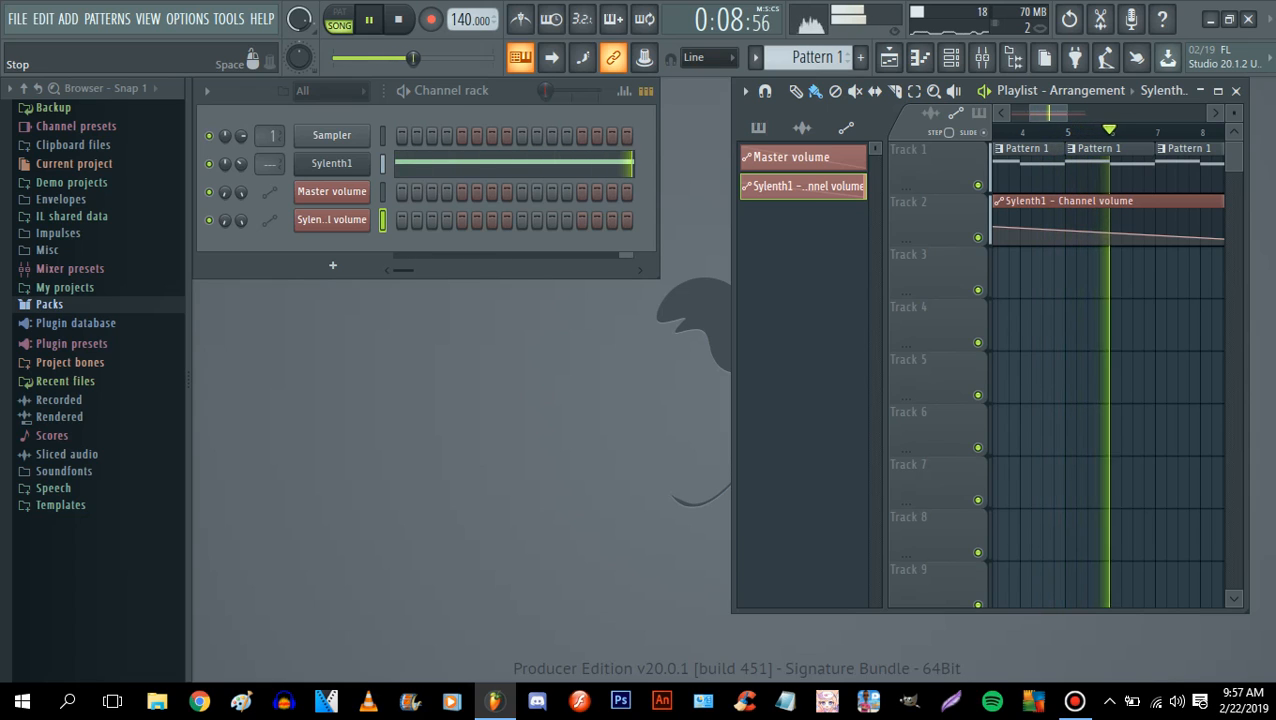
left_click(398, 19)
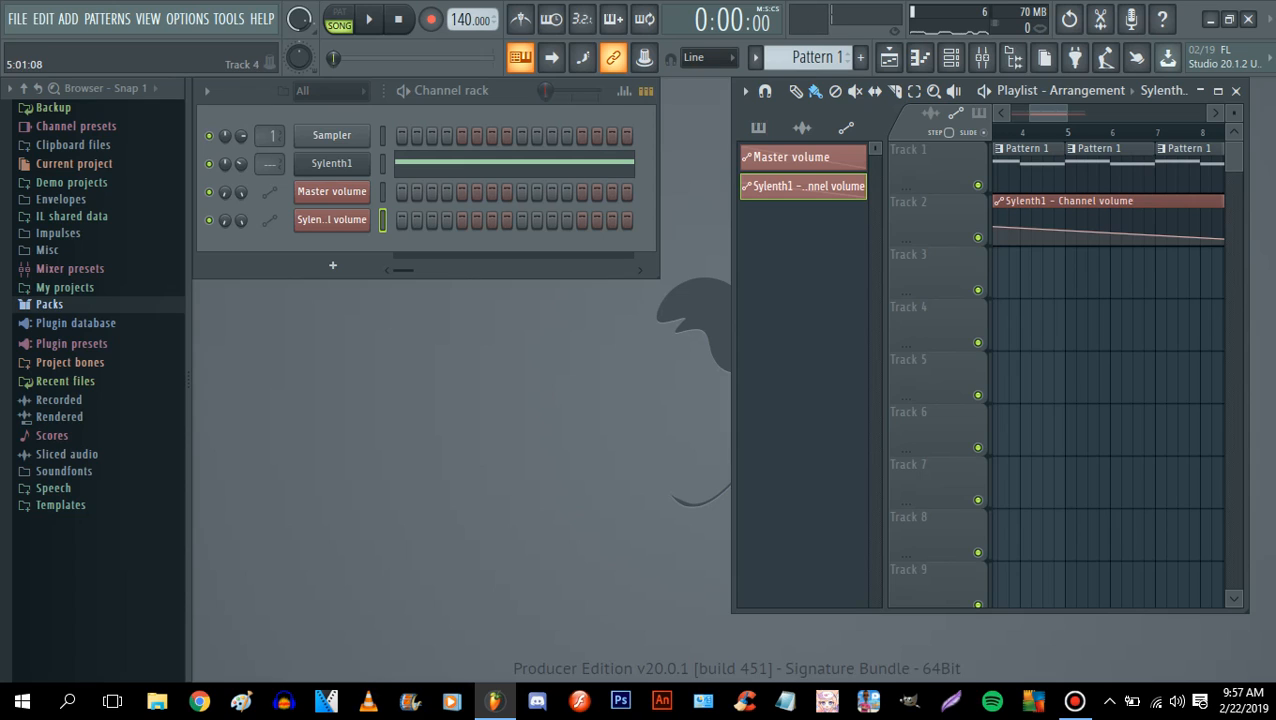
scroll(1080, 265, "left", 3)
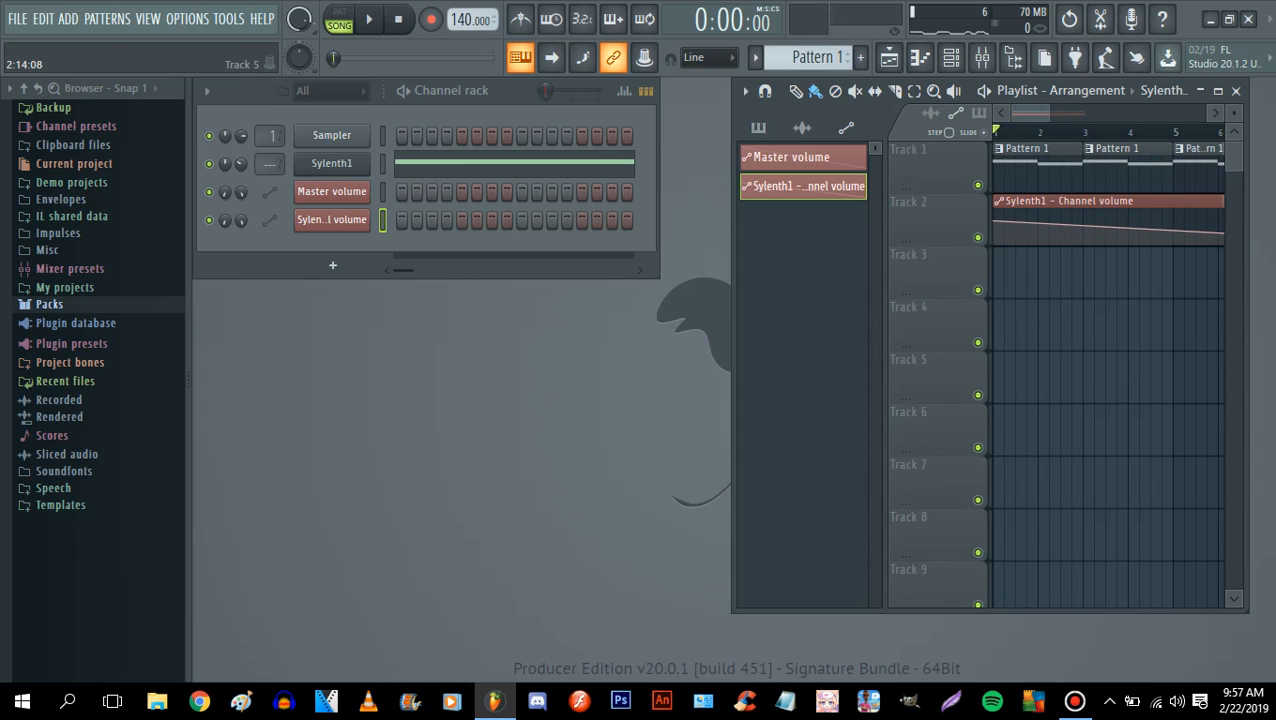